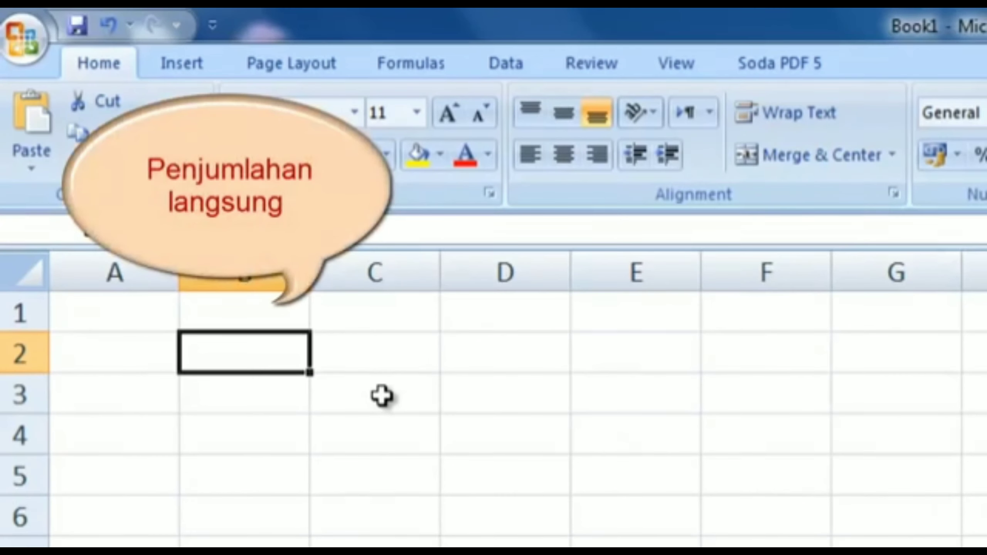
Step: Enter the direct addition formula =29+54 in cell B2
type("=")
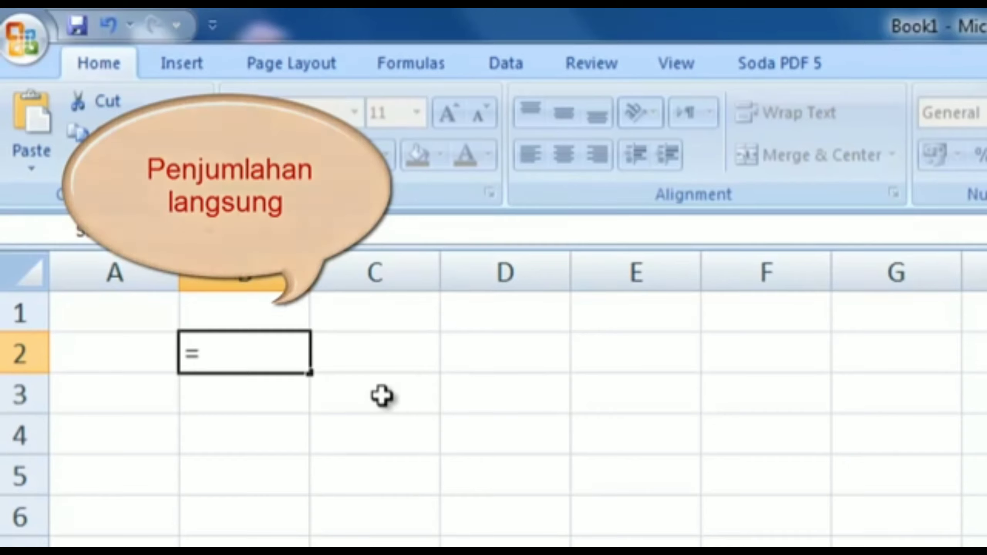
type("2")
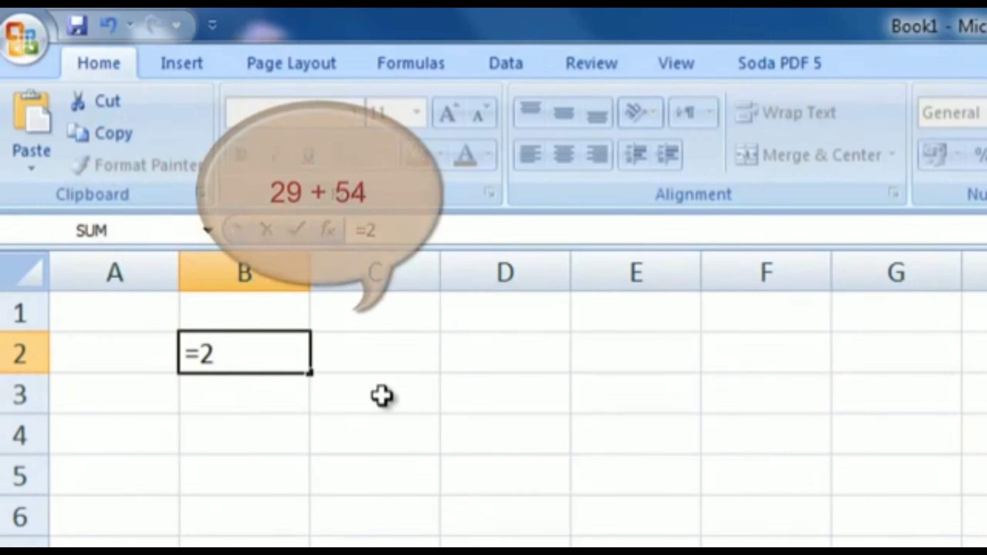
type("9")
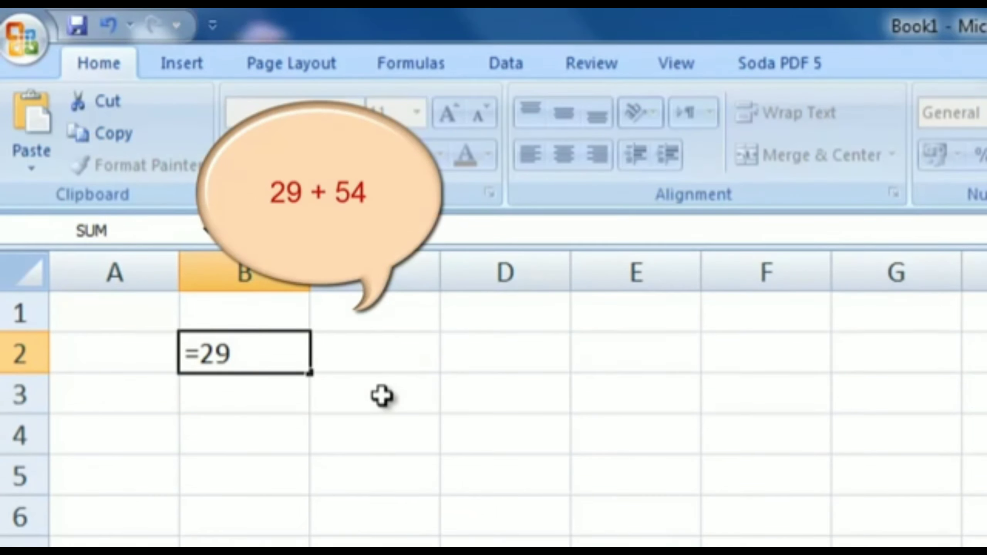
type("+54")
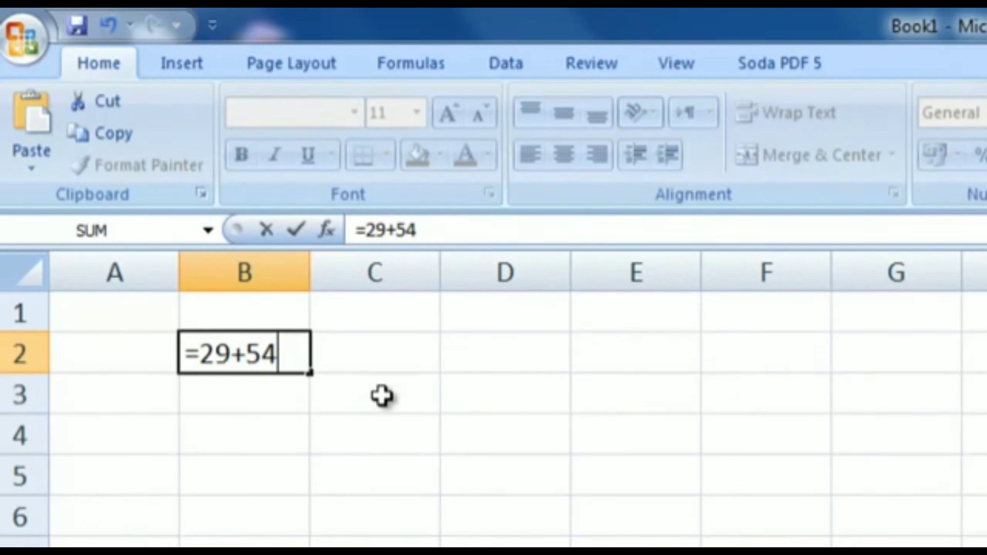
key("Return")
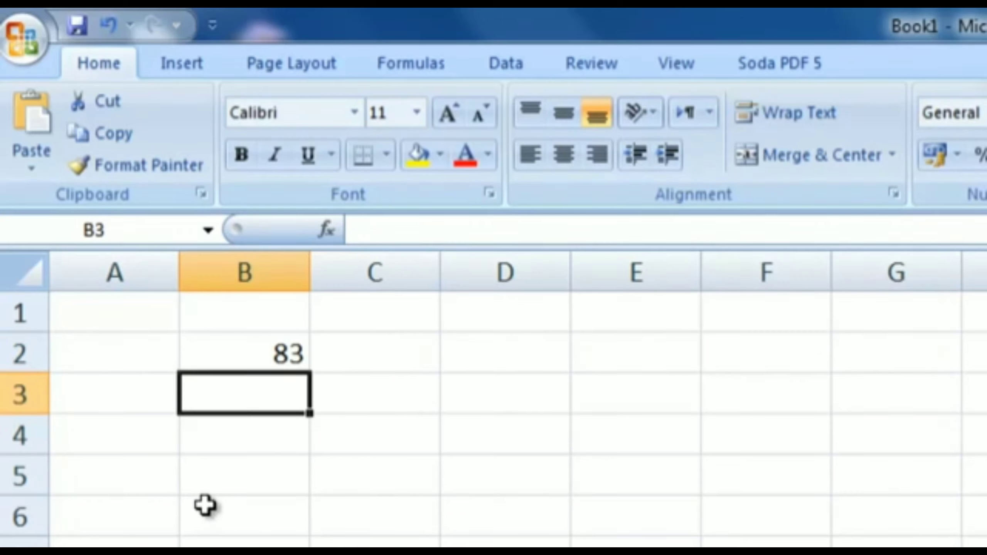
Step: Enter the direct addition formula =32+12+26+34+11+256 in cell B3
type("=")
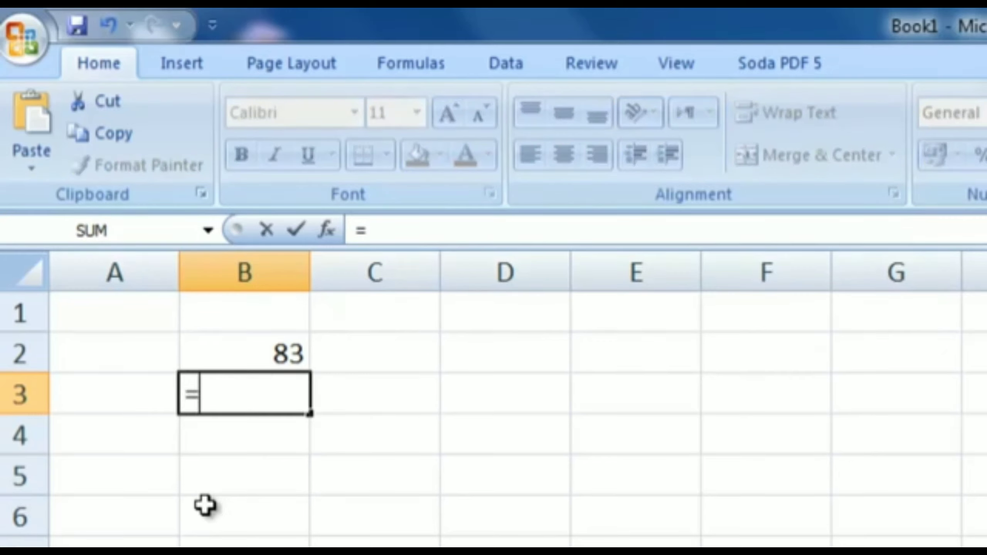
type("32")
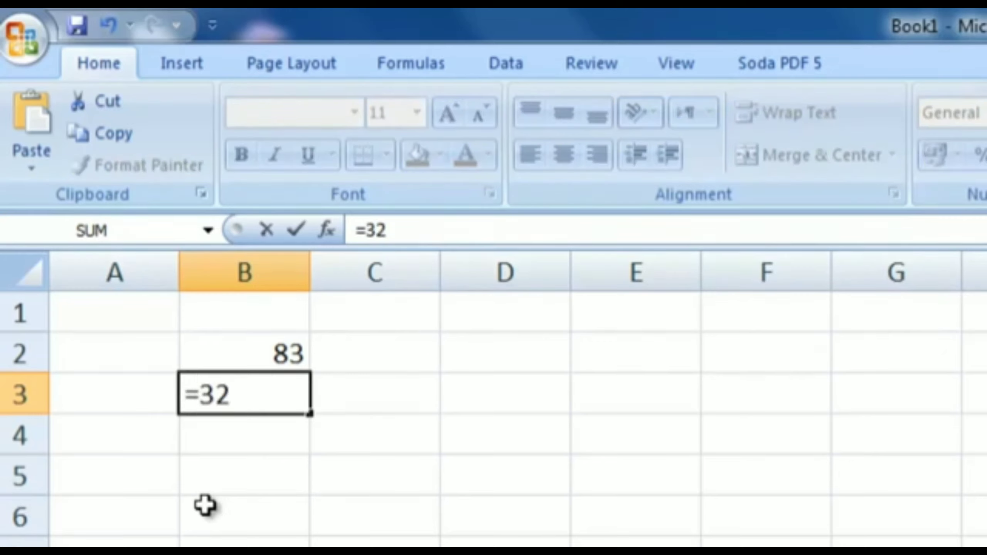
type("+12+")
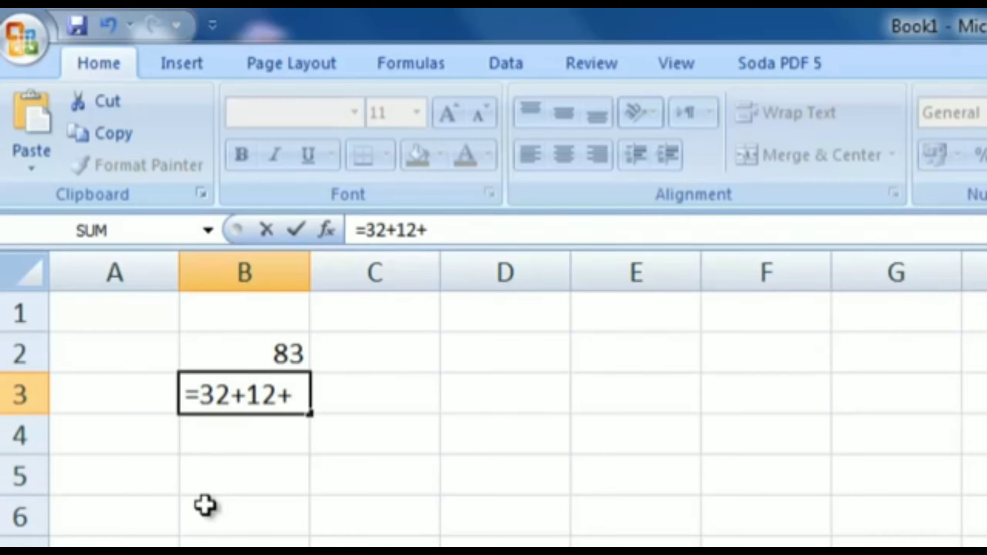
type("26+")
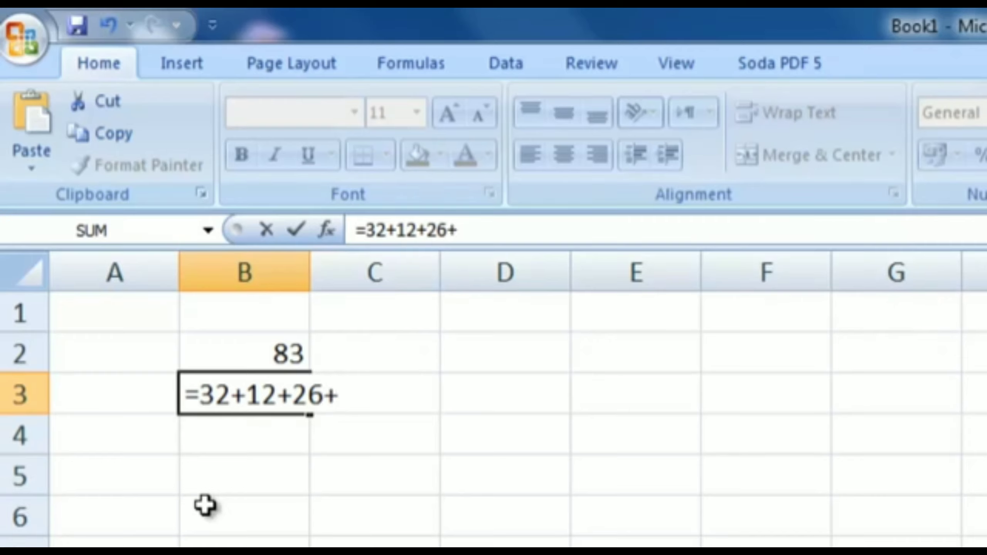
type("34")
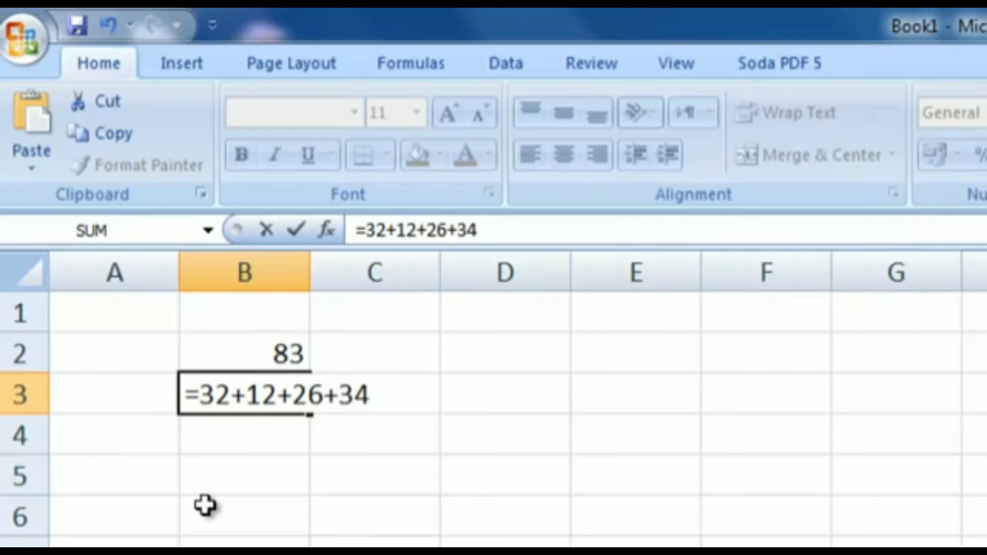
type("+11")
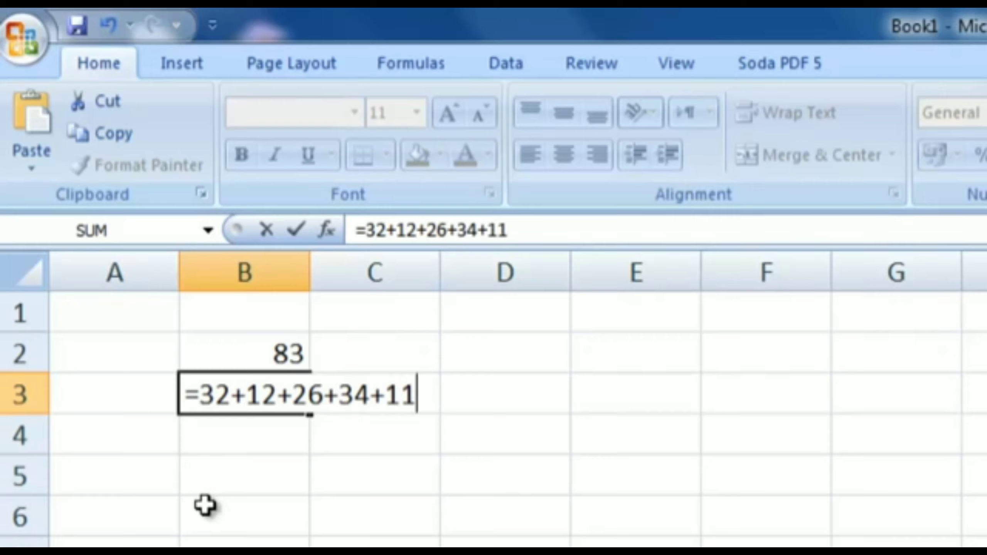
type("+256")
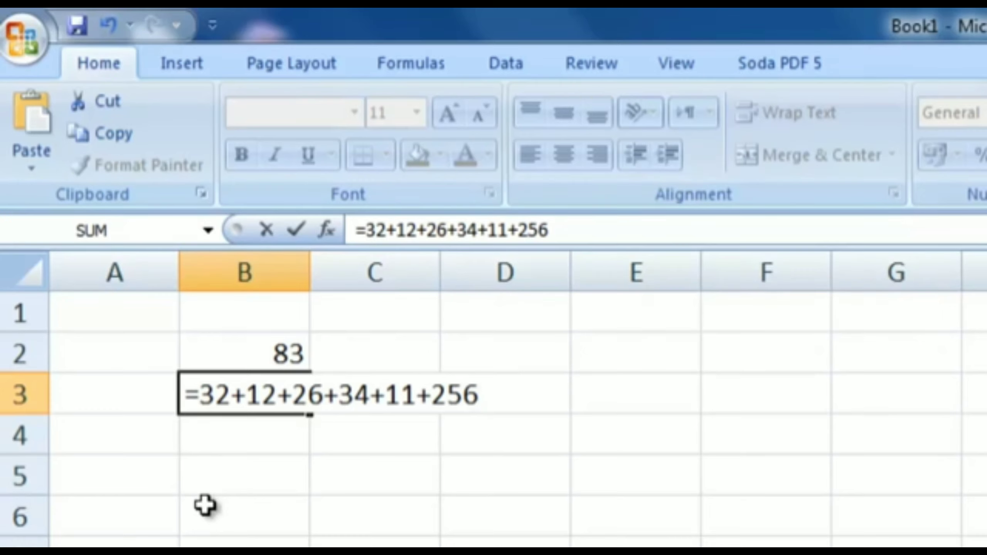
key("Return")
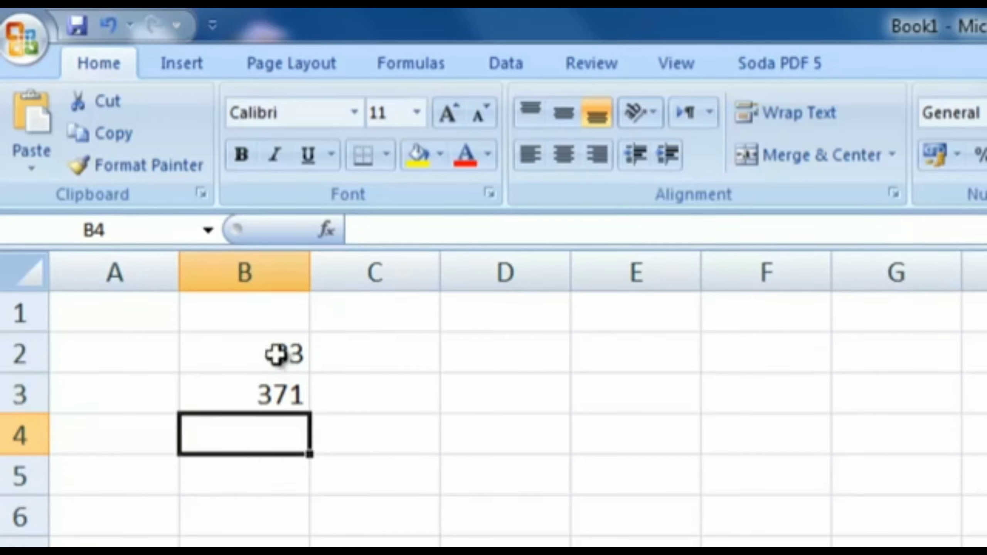
Step: Clear the contents of cells B2 and B3
left_click_drag(276, 353, 283, 392)
key("Delete")
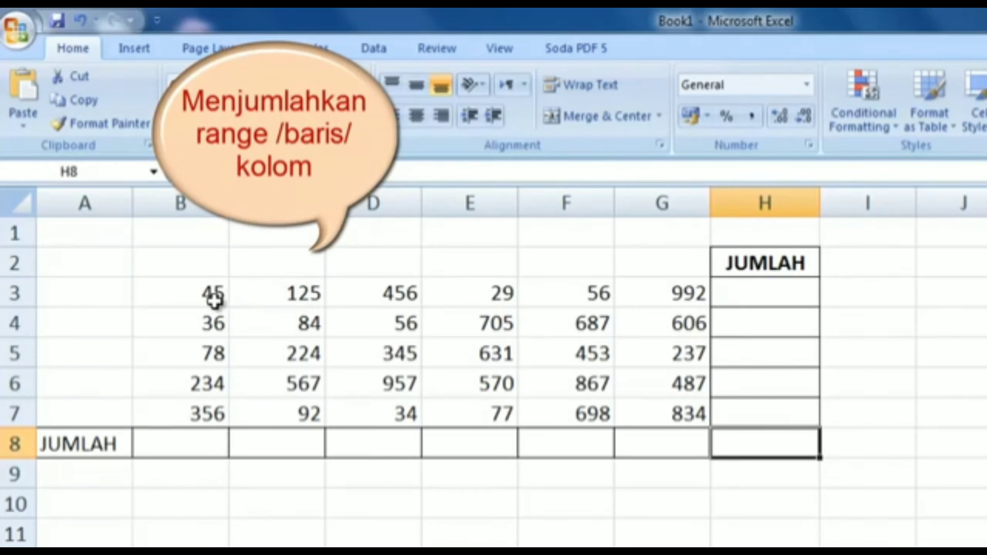
left_click_drag(170, 291, 659, 286)
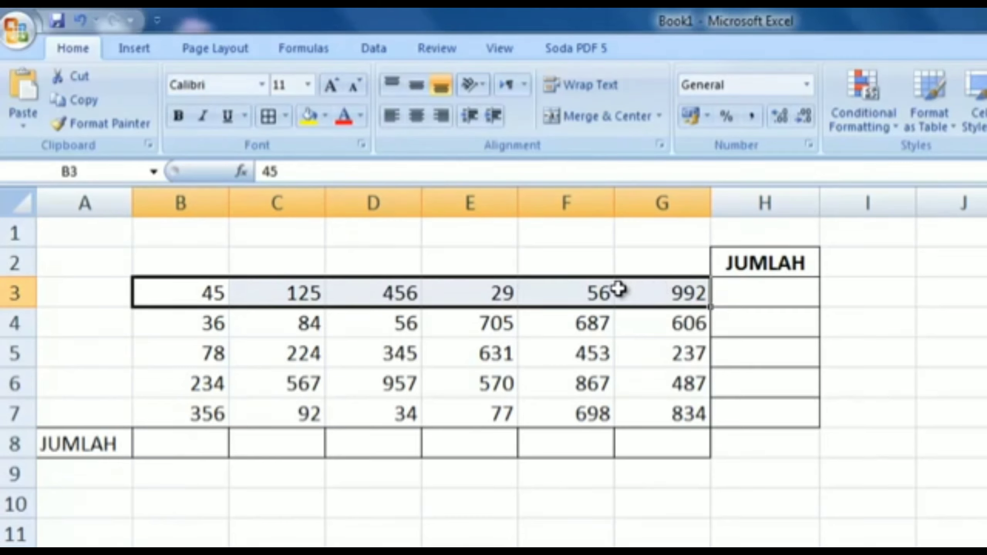
left_click(770, 290)
left_click(184, 445)
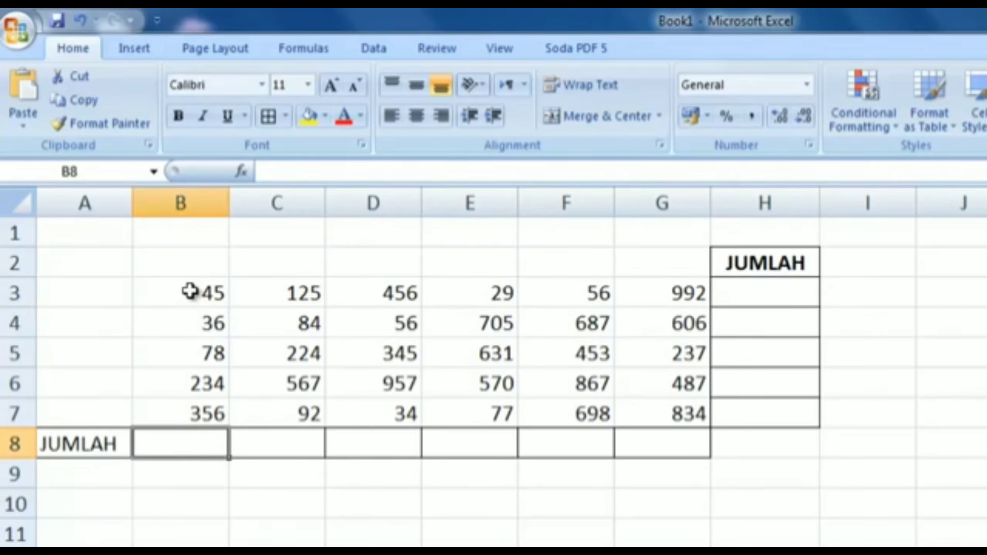
left_click_drag(190, 291, 196, 408)
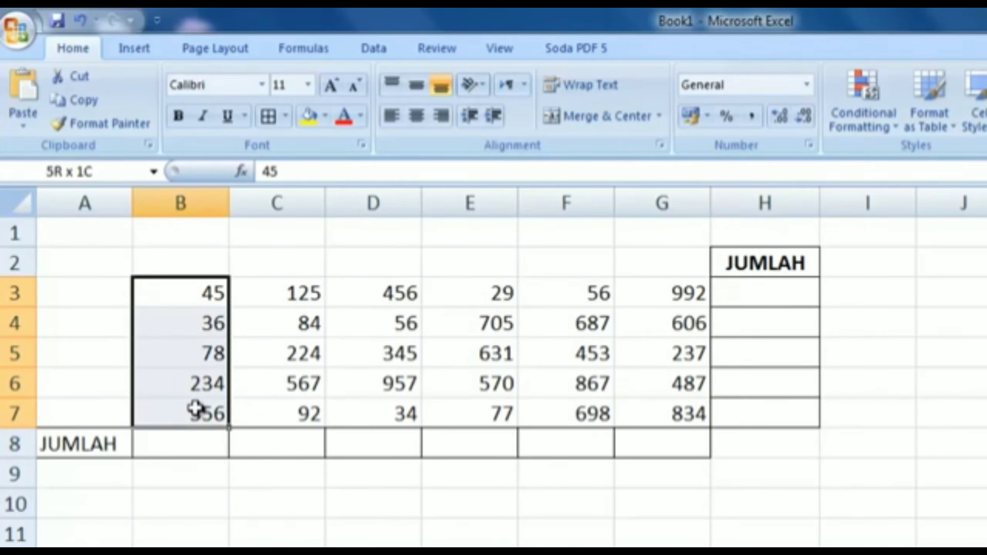
left_click_drag(392, 292, 373, 407)
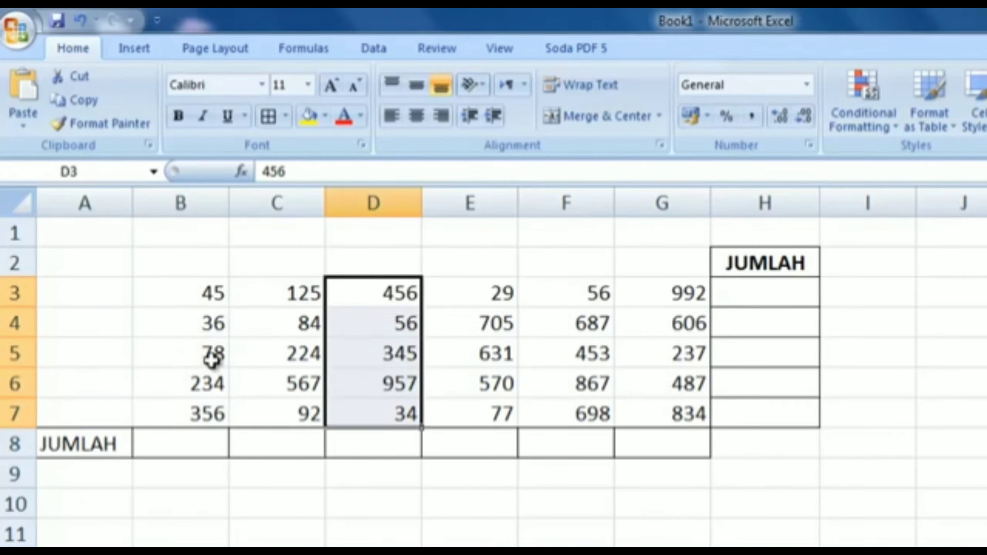
left_click_drag(202, 353, 654, 352)
Step: Total row 3 in cell H3 with =SUM(B3:G3) and fill the formula down the JUMLAH column to H7
left_click(782, 291)
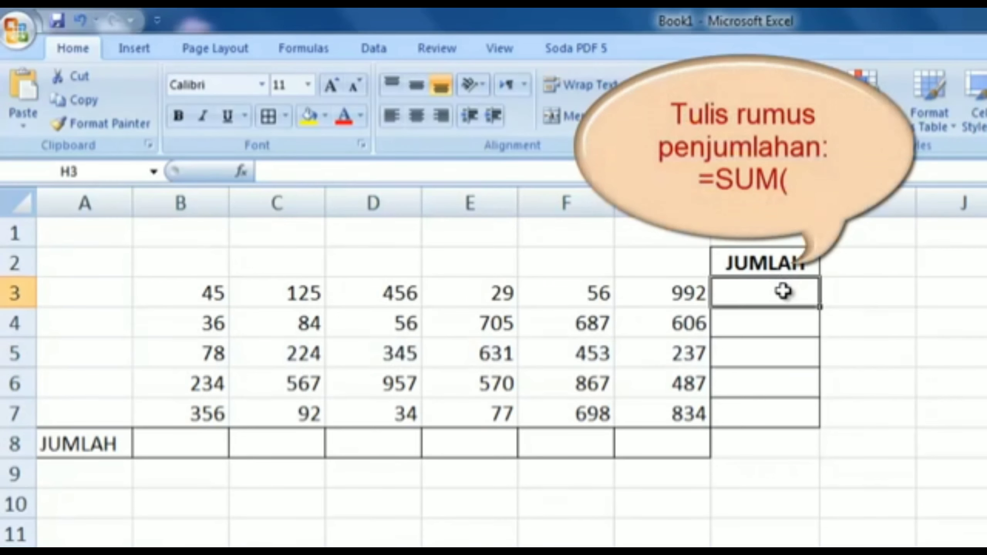
type("=")
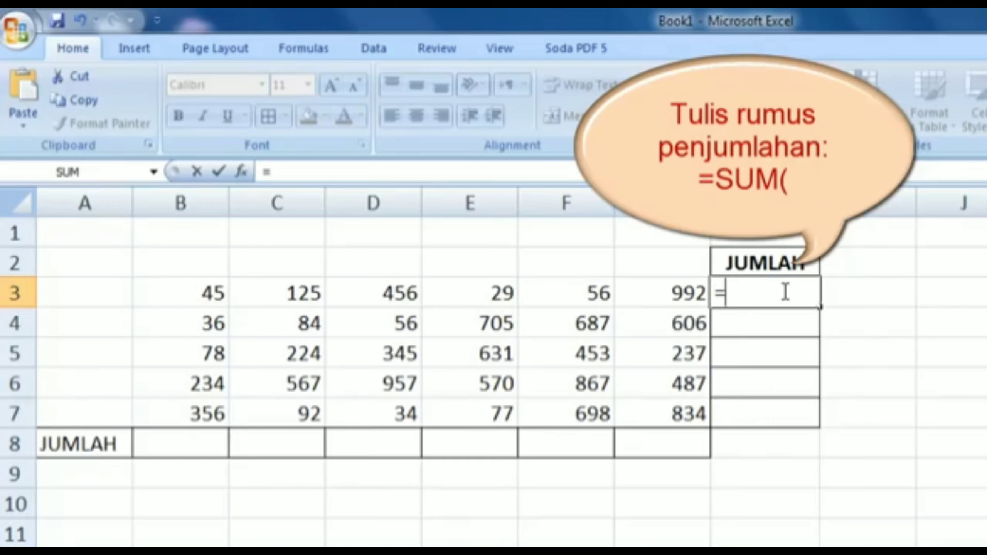
type("SUM")
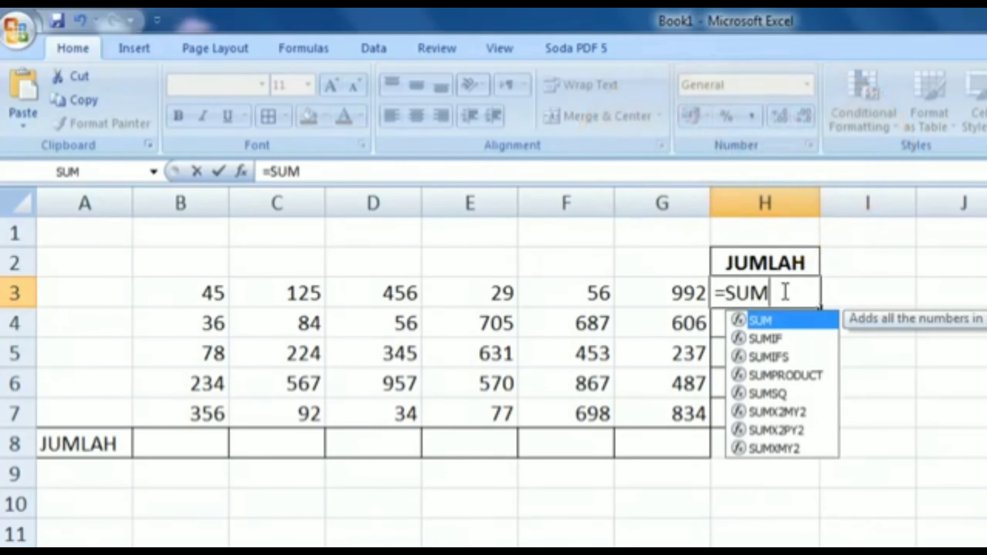
type("(")
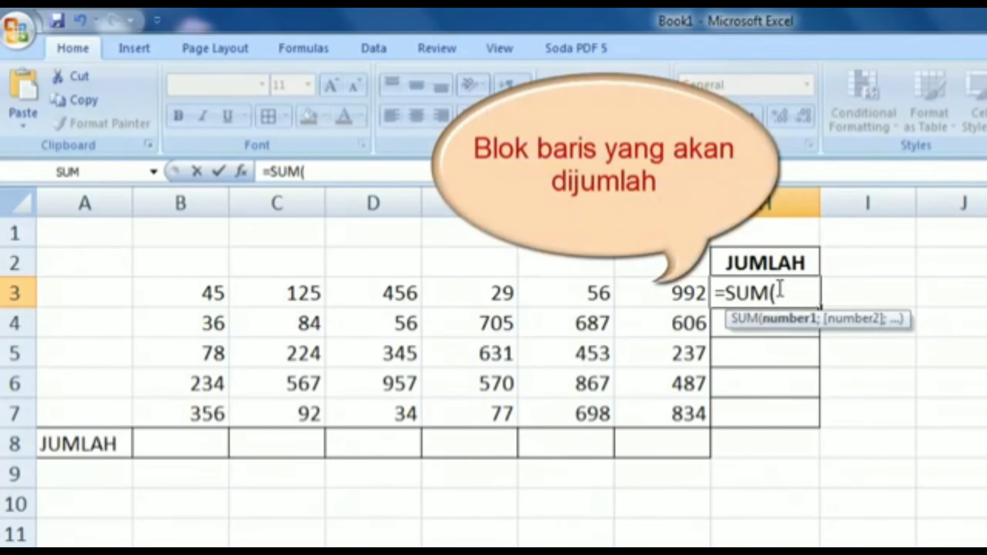
left_click_drag(198, 295, 687, 301)
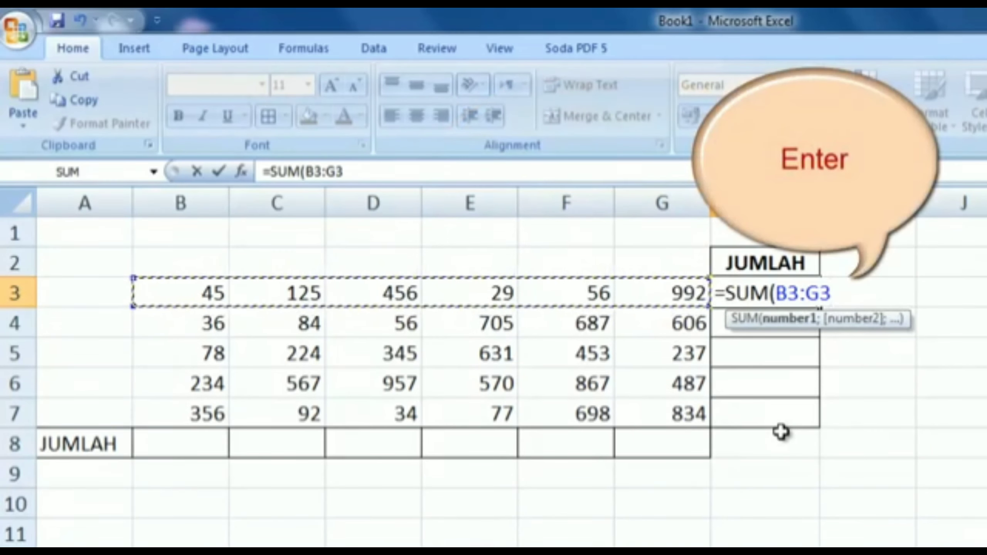
key("Return")
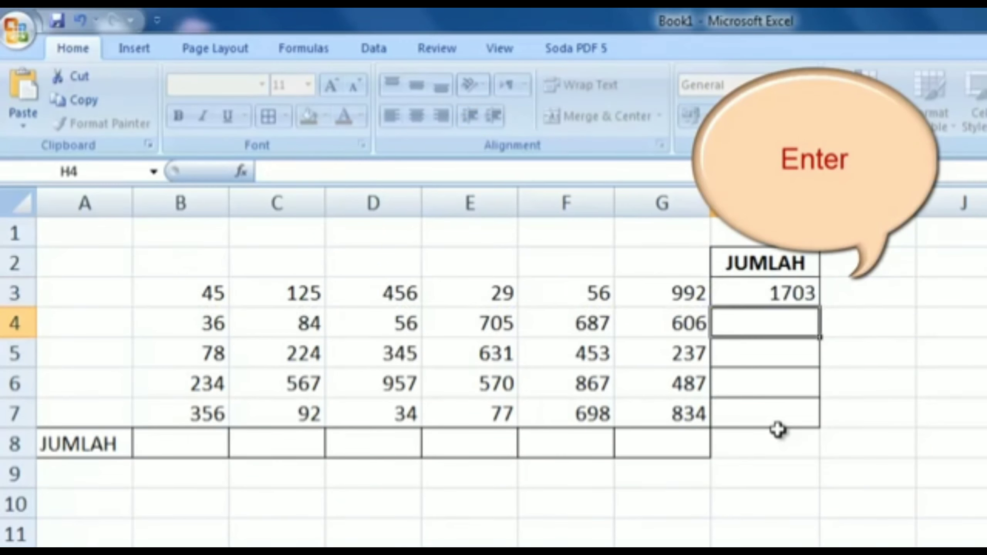
left_click(760, 291)
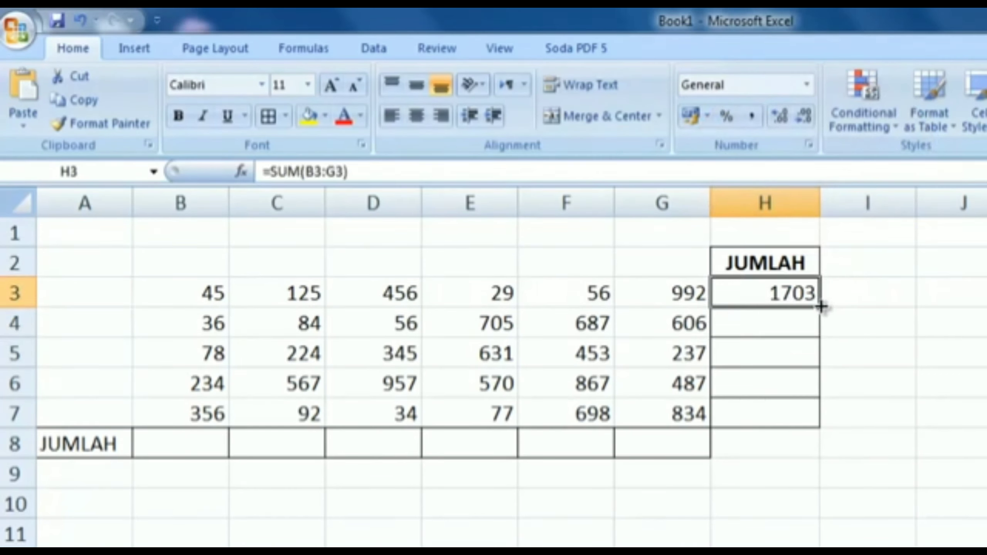
left_click_drag(820, 307, 803, 428)
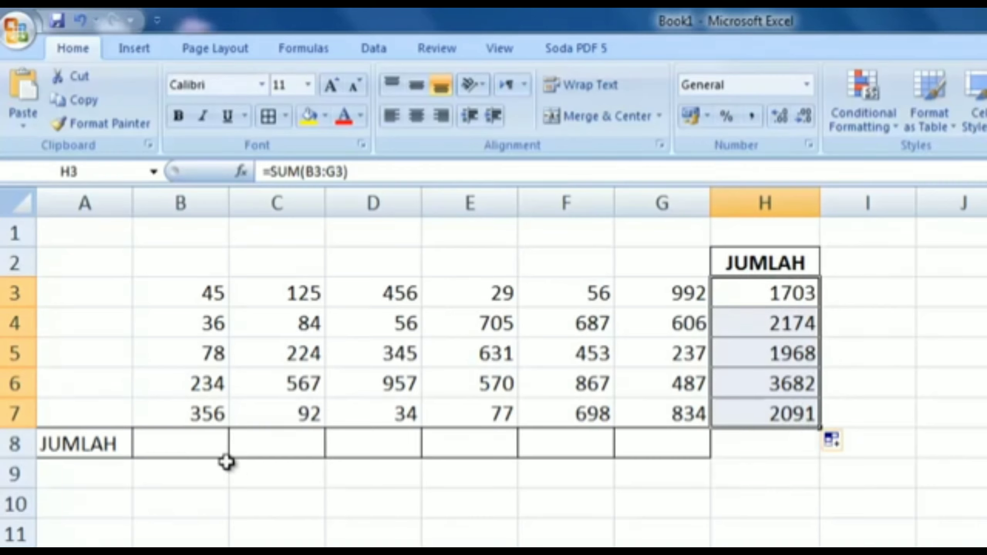
Step: Total column B in cell B8 with =SUM(B3:B7) and fill the formula across the JUMLAH row to G8
left_click(214, 443)
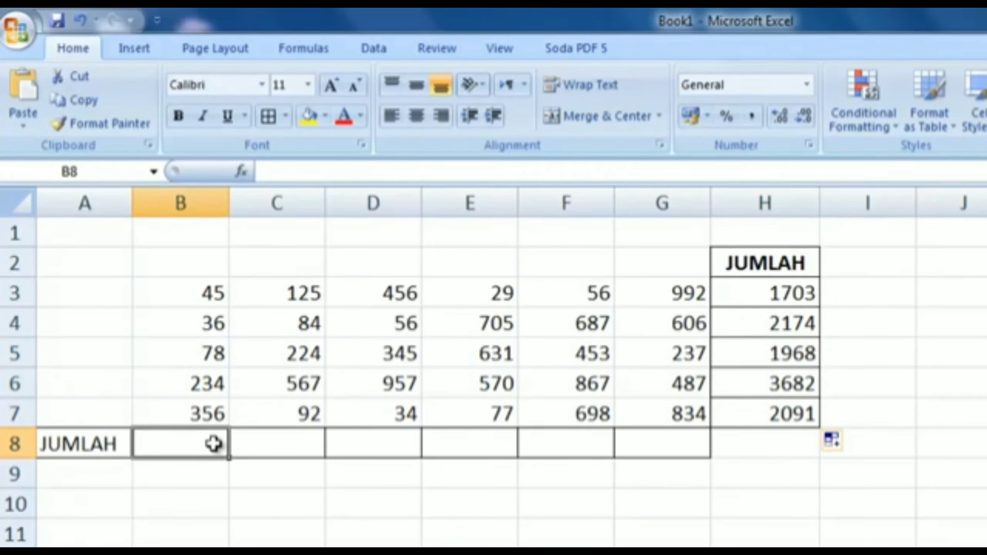
type("=SUM(")
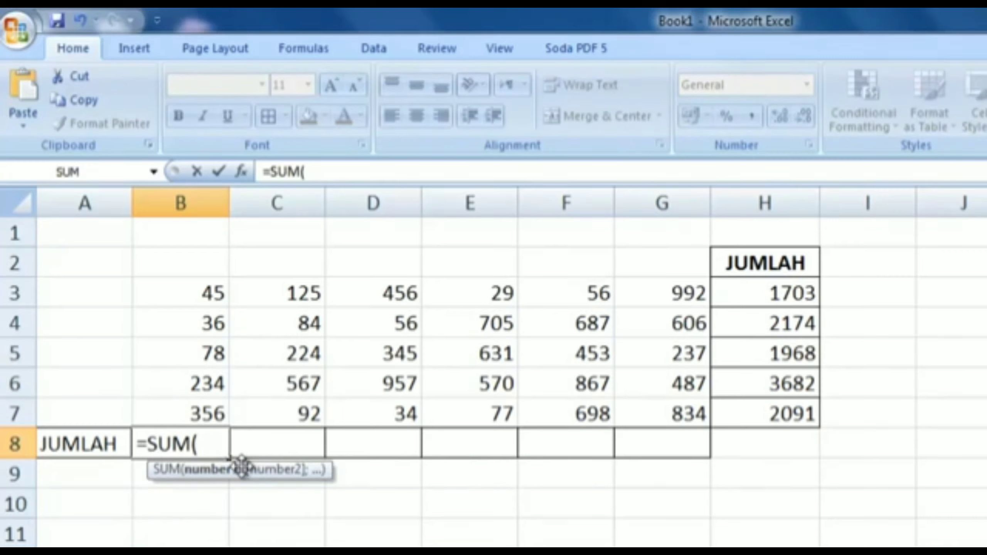
left_click(192, 297)
left_click_drag(194, 299, 194, 414)
type(")")
key("Return")
left_click(195, 444)
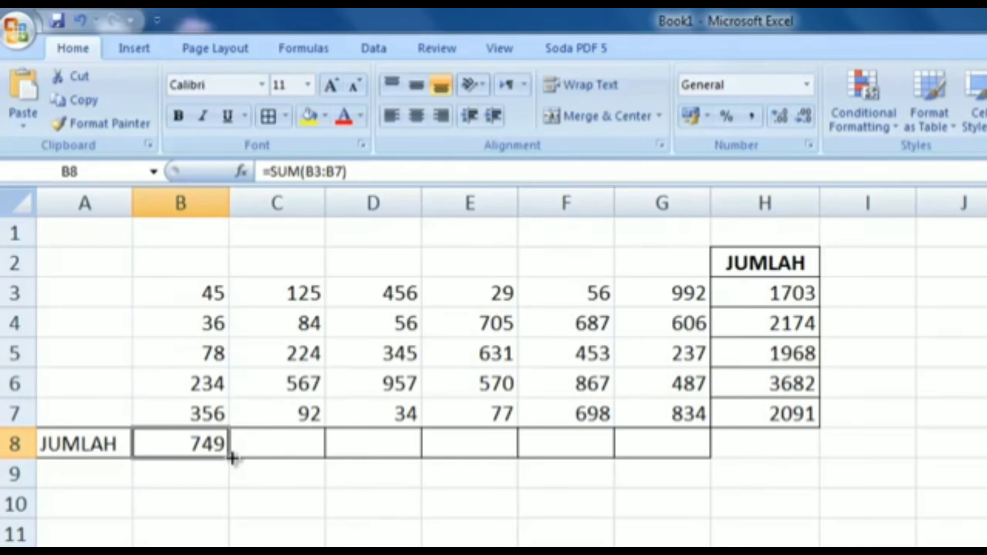
left_click_drag(232, 459, 705, 457)
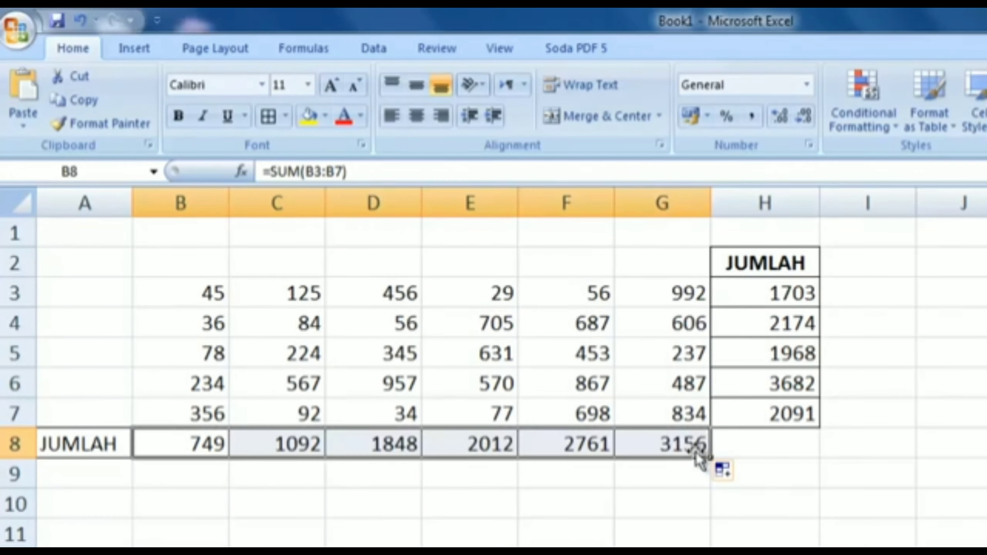
left_click(590, 471)
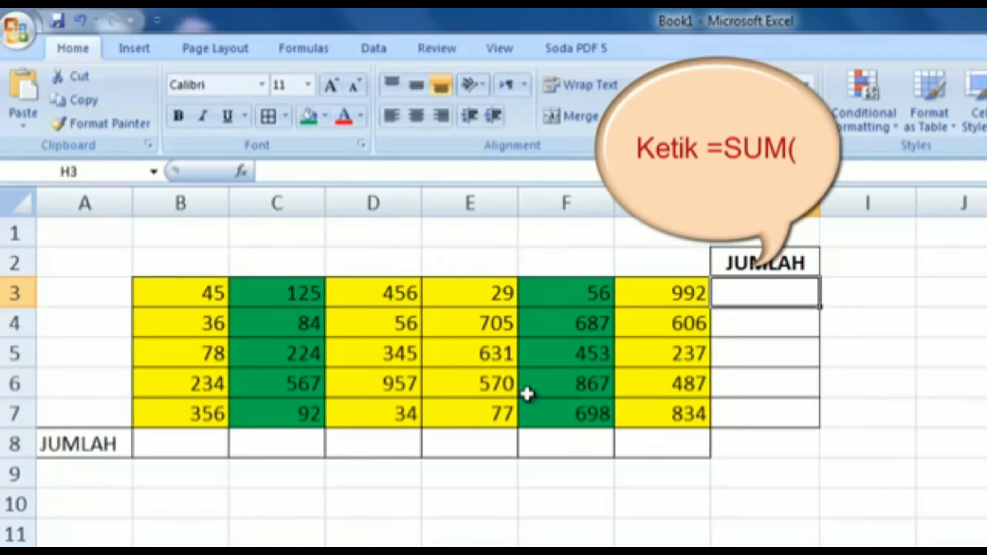
Step: Sum only the yellow cells of row 3 in cell H3 with =SUM(B3;D3;E3;G3), then select H3 again
type("=SUM(")
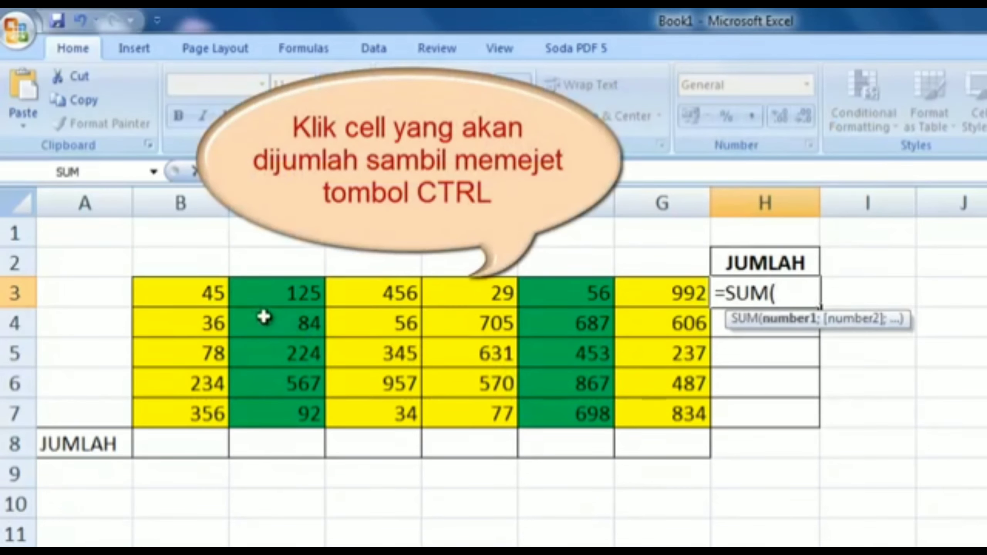
left_click(198, 296)
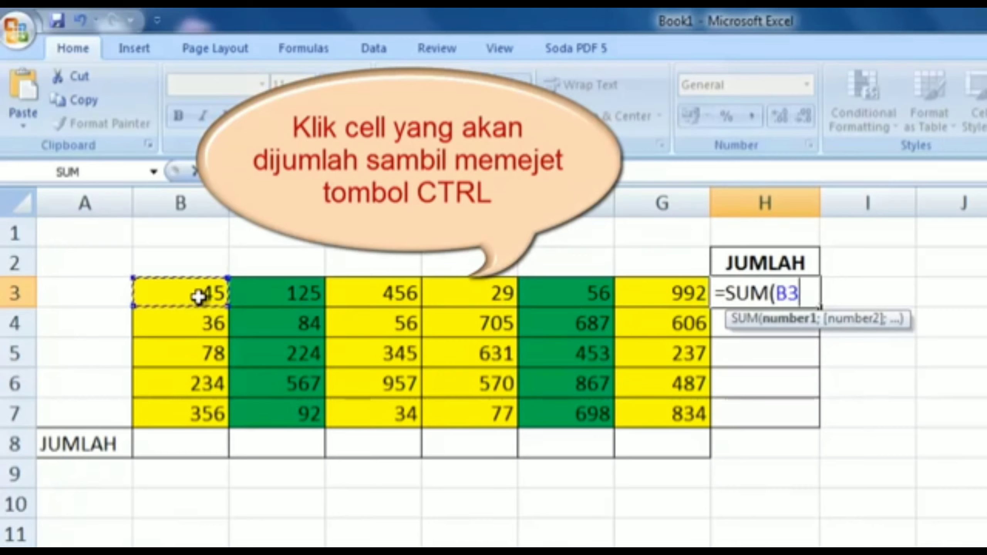
left_click(382, 296, "ctrl")
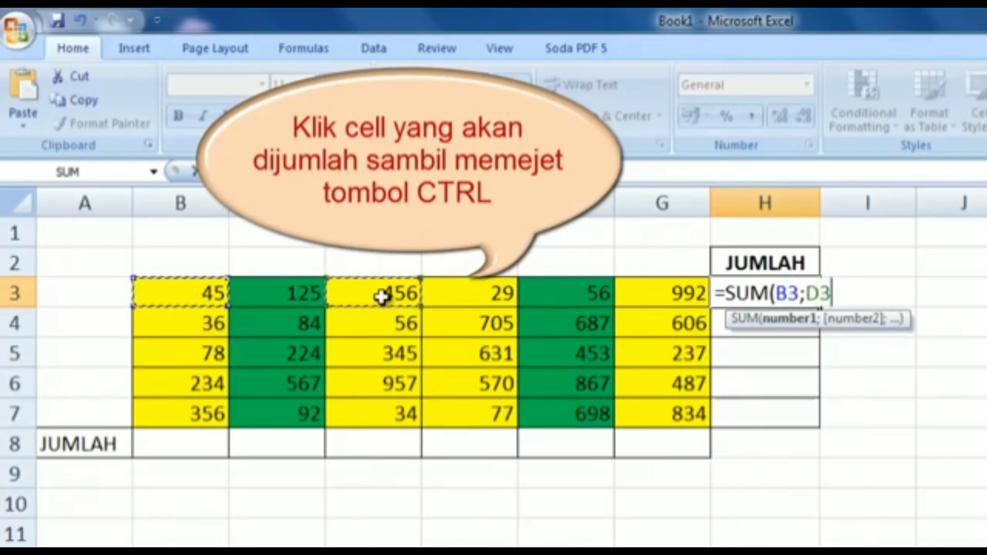
left_click(476, 296, "ctrl")
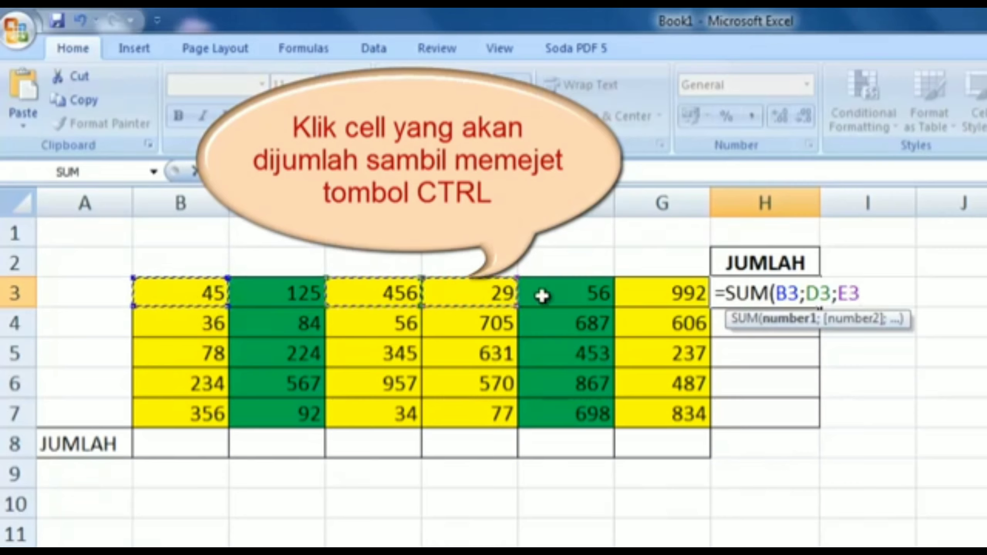
left_click(652, 294, "ctrl")
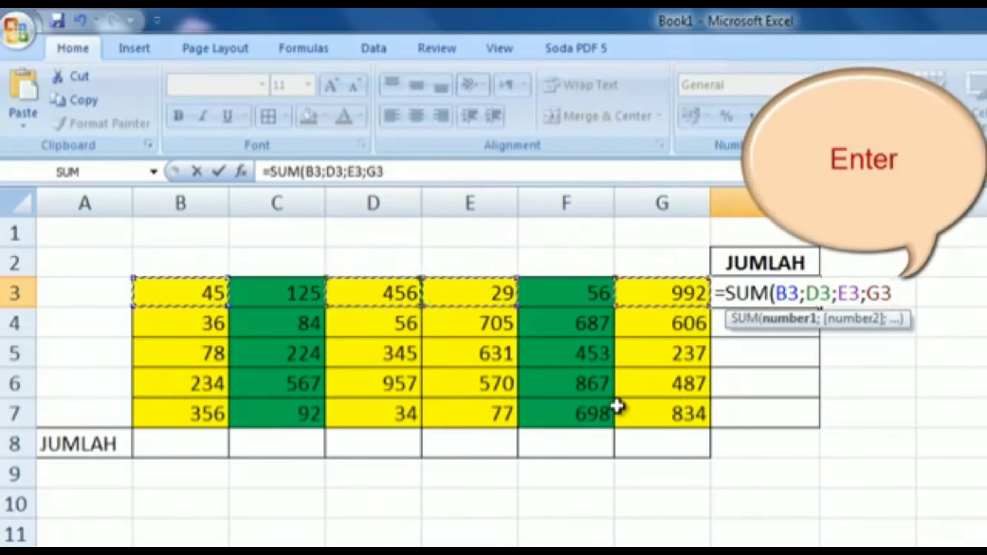
key("Return")
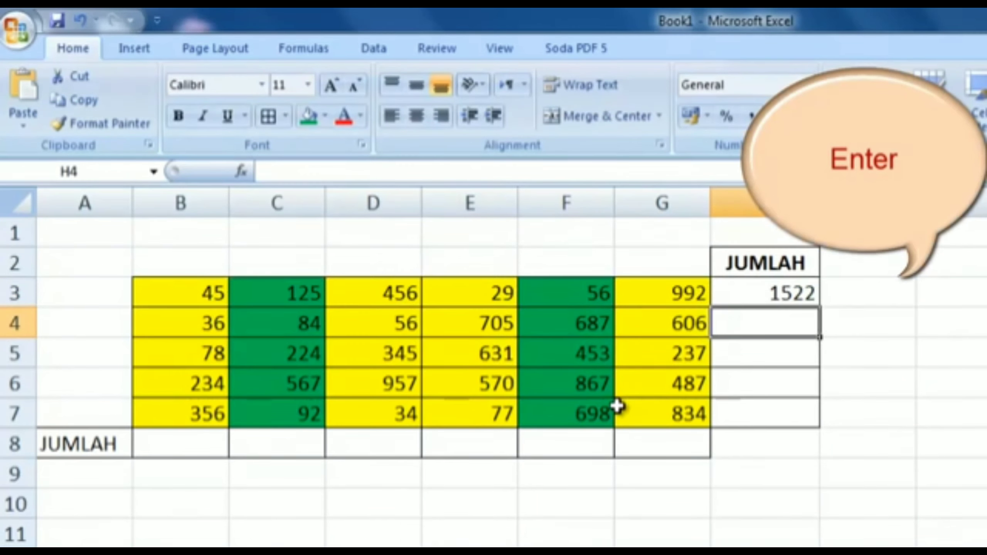
left_click(764, 291)
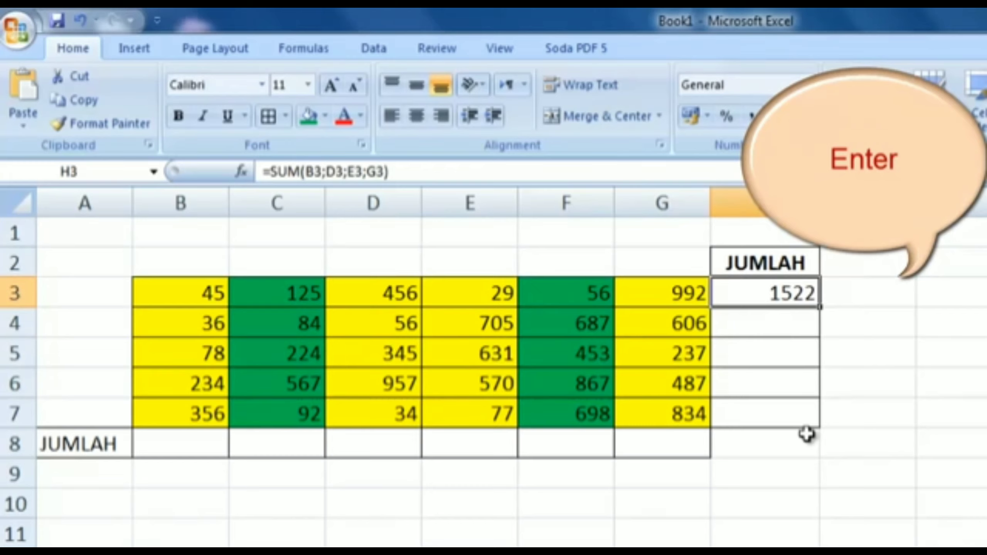